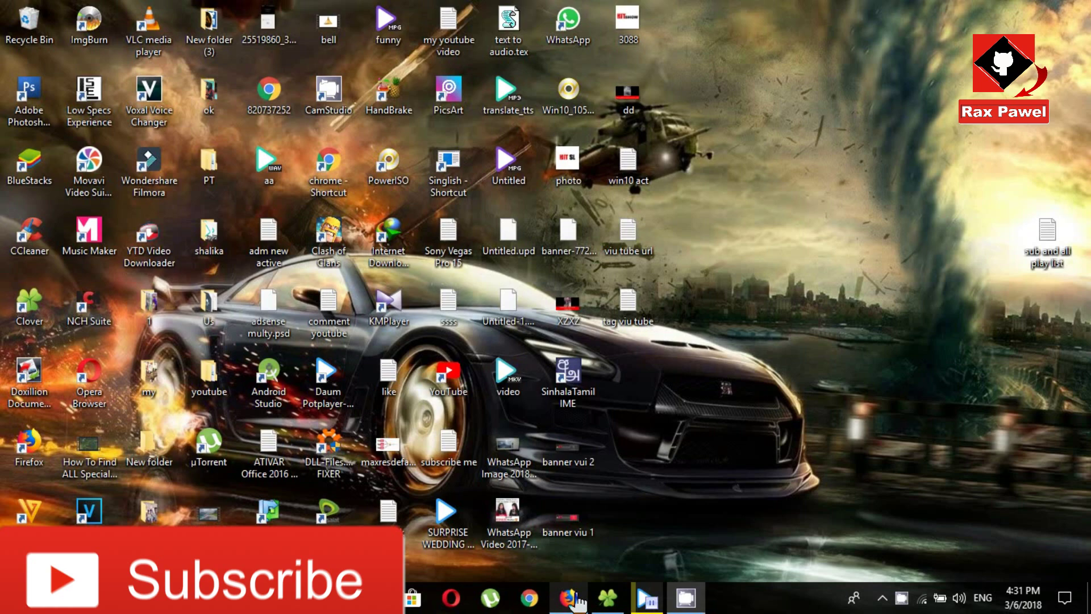
Download the installer from windows-repair-toolbox.com in Firefox, then minimize the browser
{"action": "left_click", "coordinate": [569, 600]}
{"action": "scroll", "coordinate": [620, 242], "scroll_direction": "up", "scroll_amount": 5}
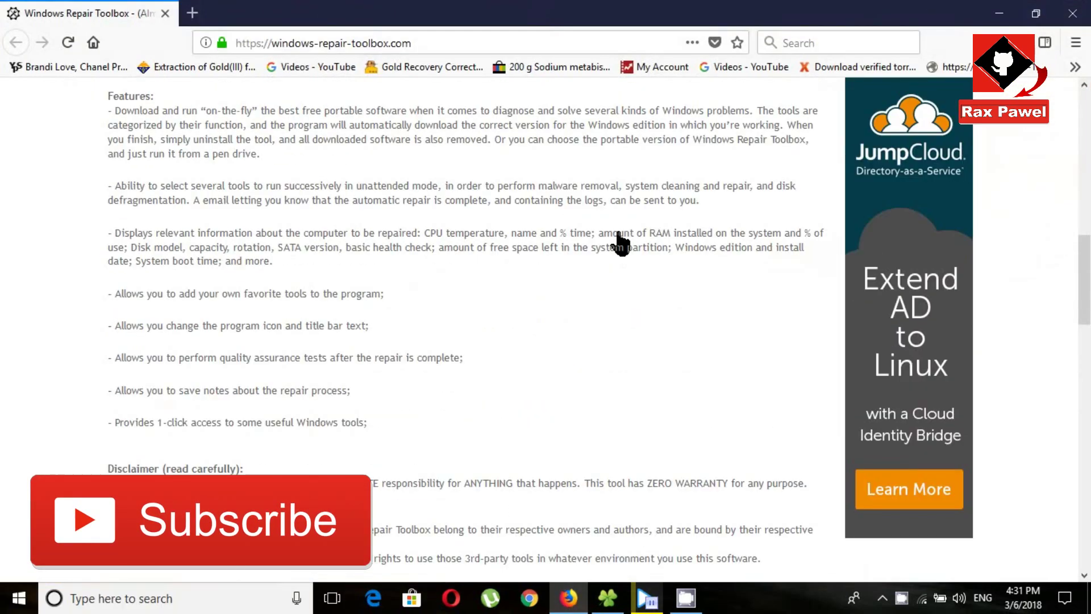
{"action": "scroll", "coordinate": [620, 242], "scroll_direction": "up", "scroll_amount": 5}
{"action": "scroll", "coordinate": [621, 244], "scroll_direction": "up", "scroll_amount": 3}
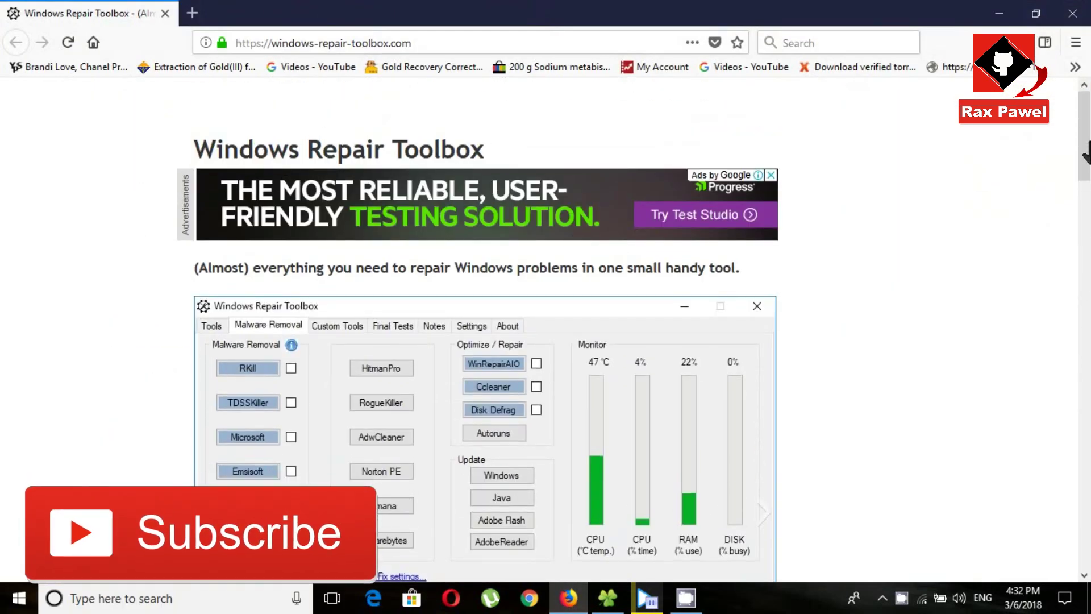
{"action": "left_click_drag", "start_coordinate": [1087, 154], "coordinate": [1087, 375]}
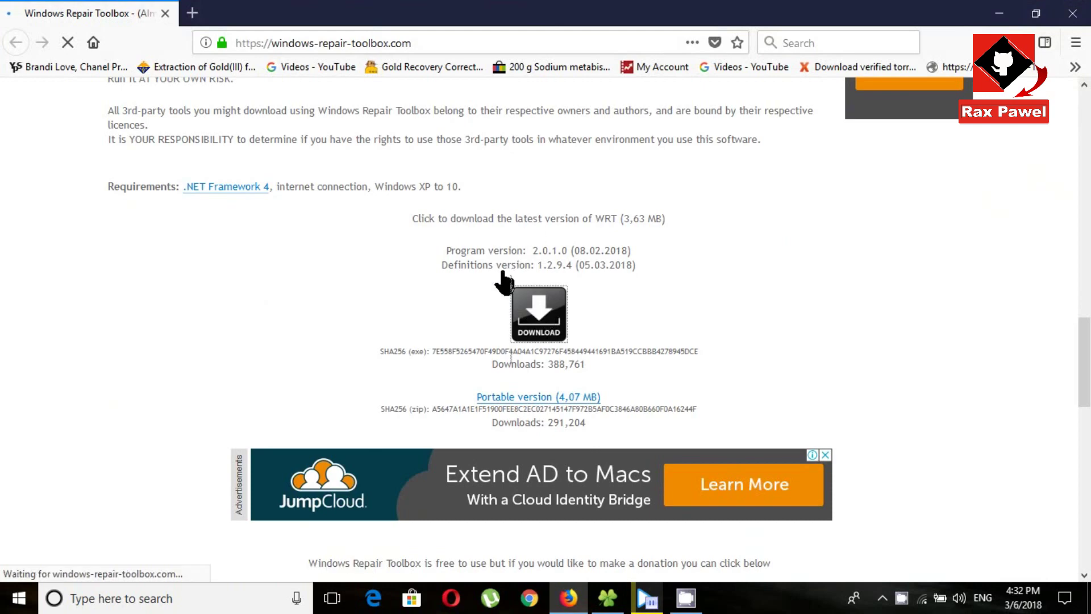
{"action": "left_click", "coordinate": [541, 370]}
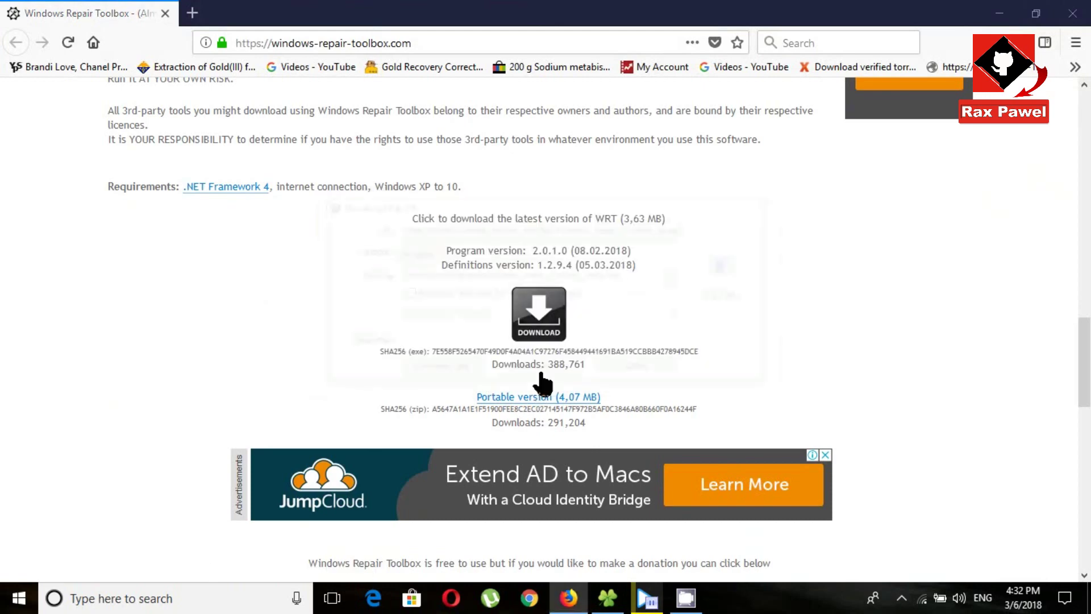
{"action": "left_click", "coordinate": [1002, 16]}
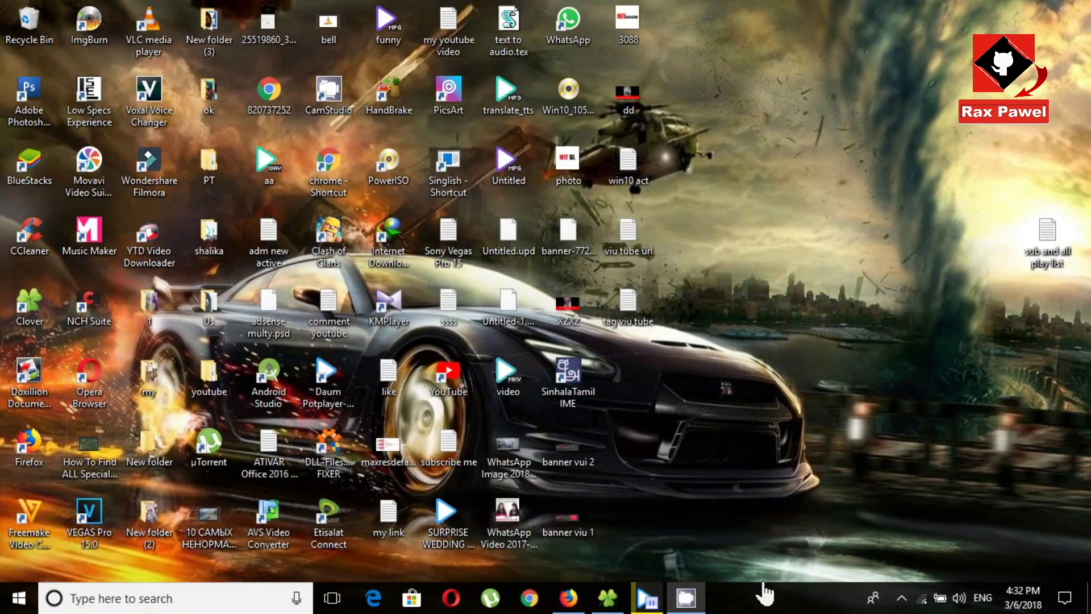
Run Windows_Repair_Toolbox_setup from the win10 repair folder as administrator
{"action": "left_click", "coordinate": [607, 600]}
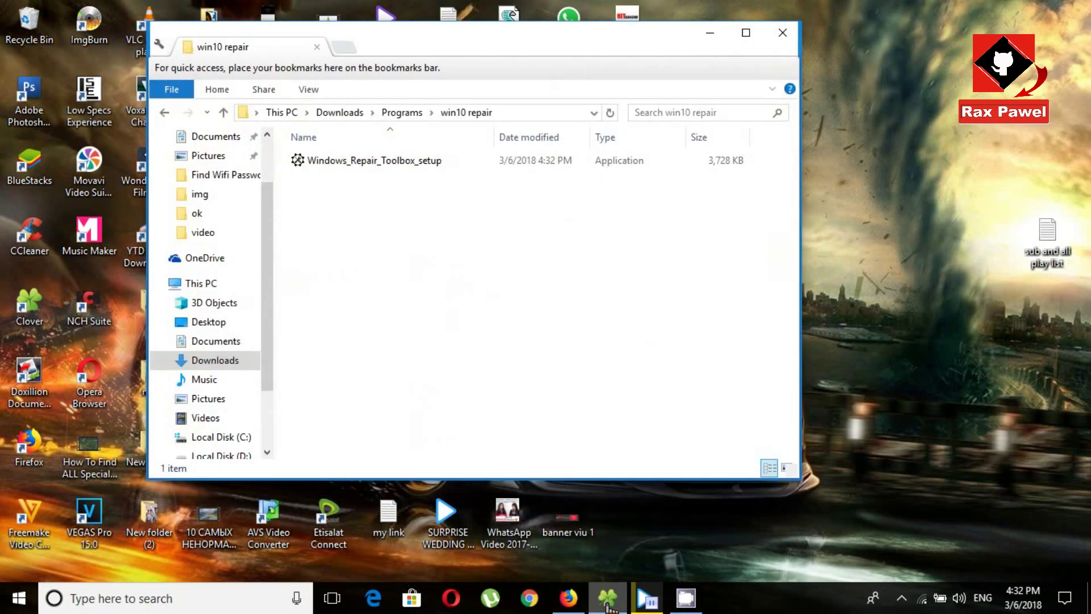
{"action": "right_click", "coordinate": [367, 173]}
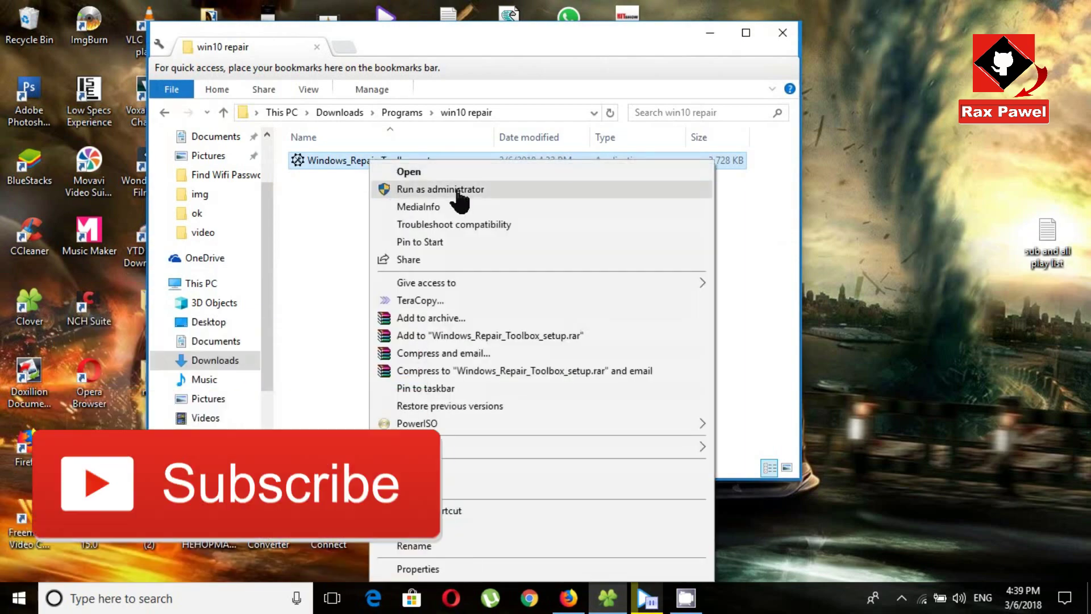
{"action": "left_click", "coordinate": [433, 190]}
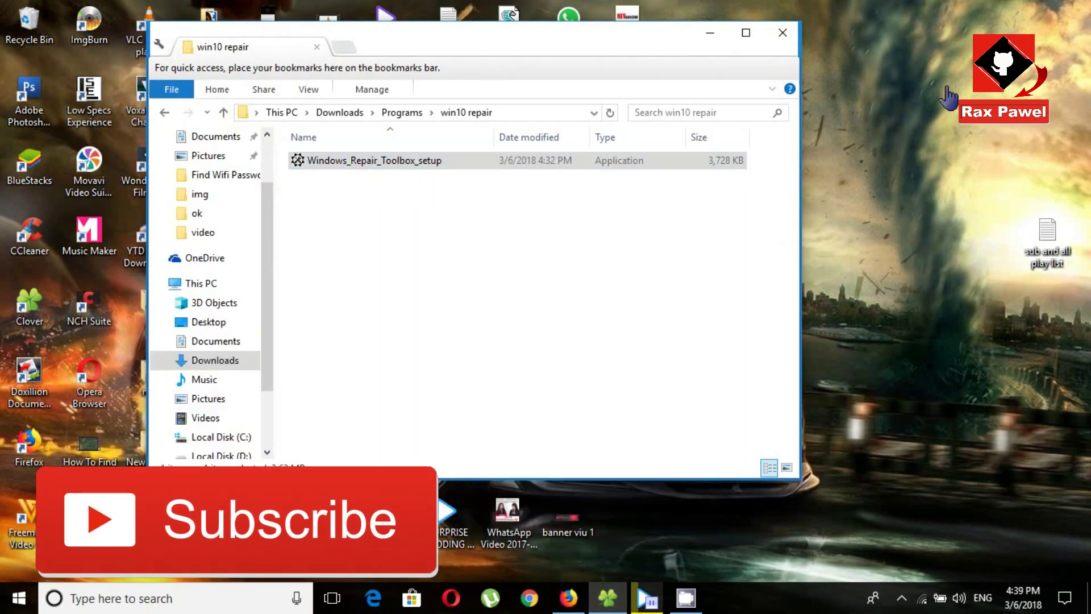
Accept the license, keep the desktop shortcut, install, and launch Windows Repair Toolbox
{"action": "left_click", "coordinate": [710, 38]}
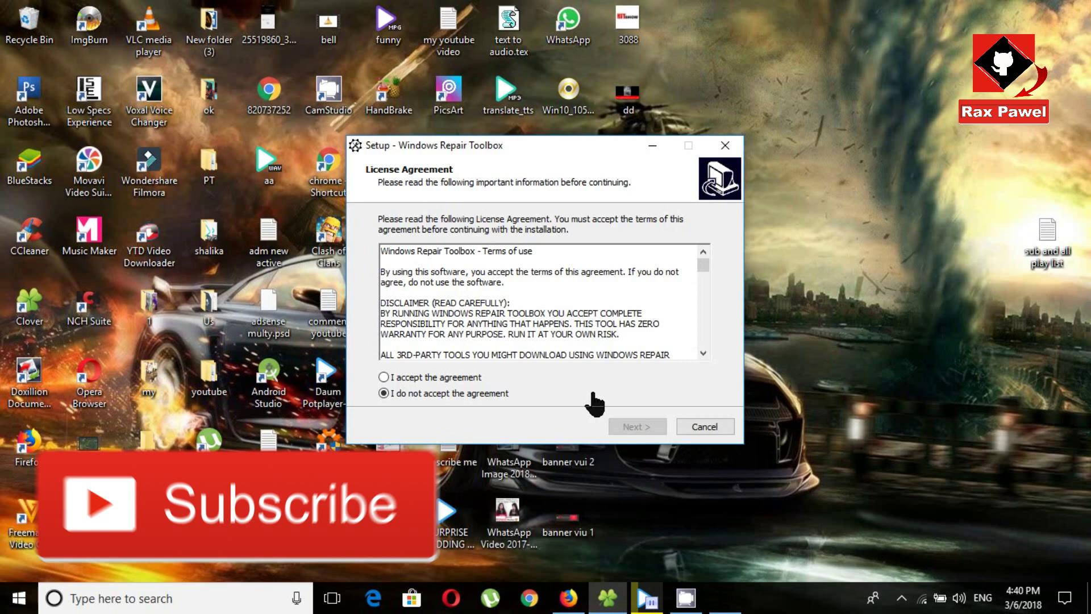
{"action": "left_click", "coordinate": [441, 377]}
{"action": "left_click", "coordinate": [648, 435]}
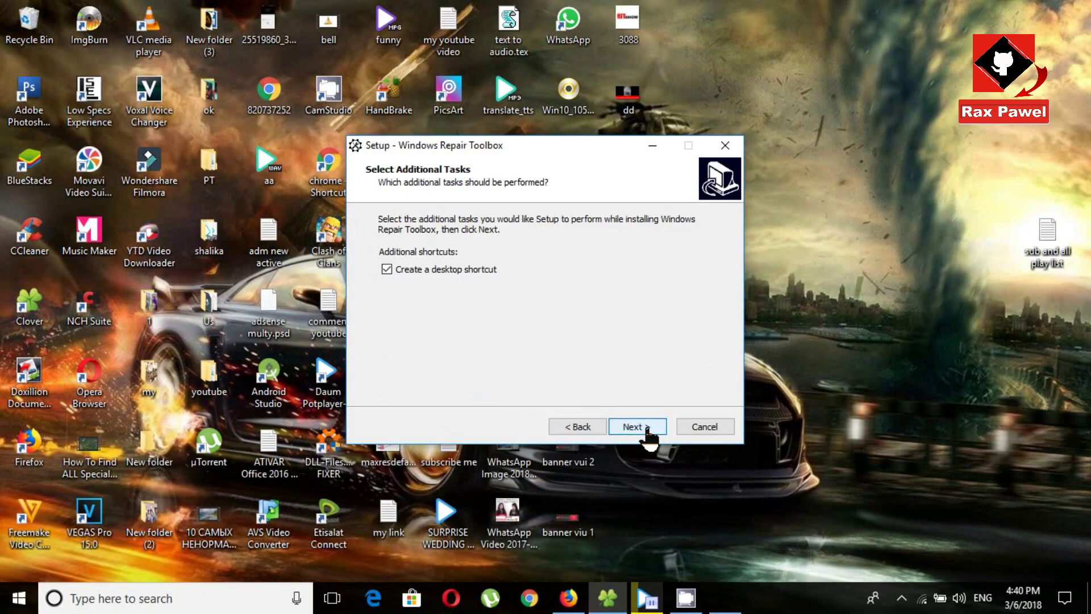
{"action": "left_click", "coordinate": [648, 437]}
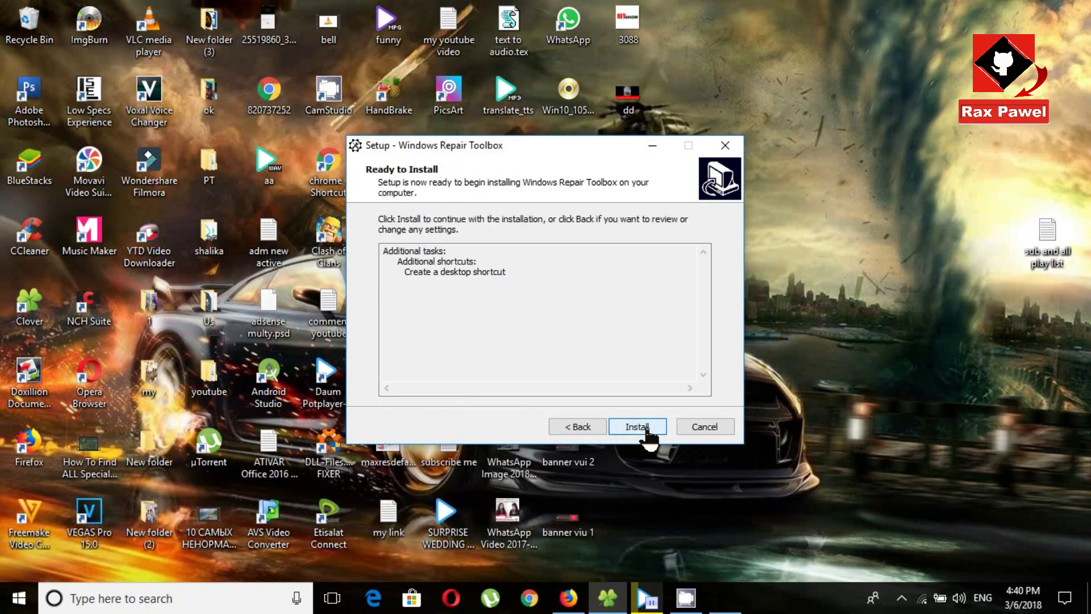
{"action": "left_click", "coordinate": [649, 436]}
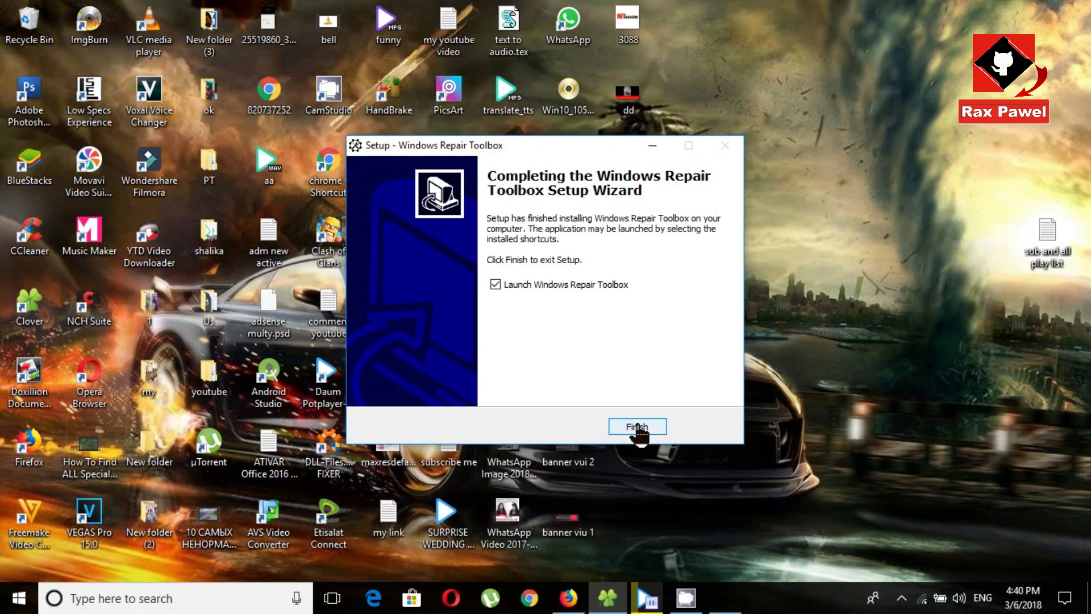
{"action": "left_click", "coordinate": [637, 428]}
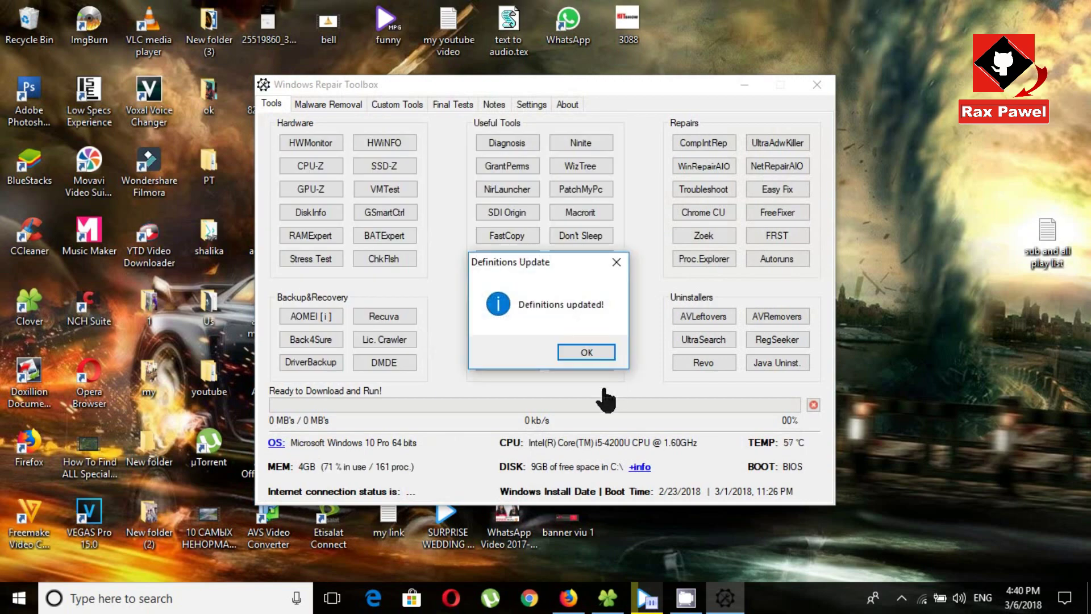
Dismiss the Definitions Update notice and move the toolbox window higher on screen
{"action": "left_click", "coordinate": [586, 353]}
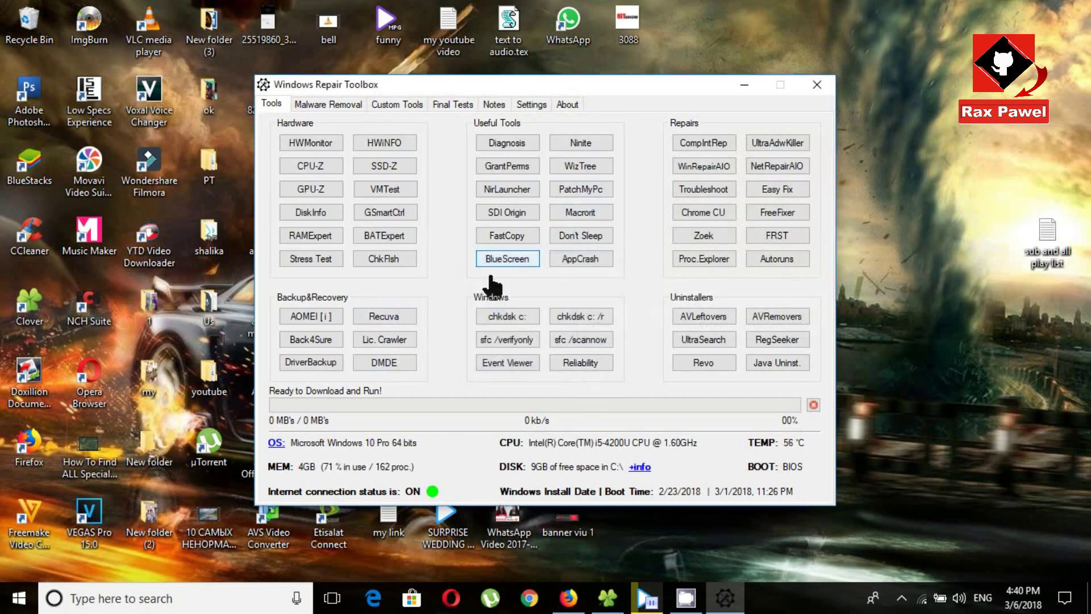
{"action": "left_click_drag", "start_coordinate": [553, 89], "coordinate": [553, 42]}
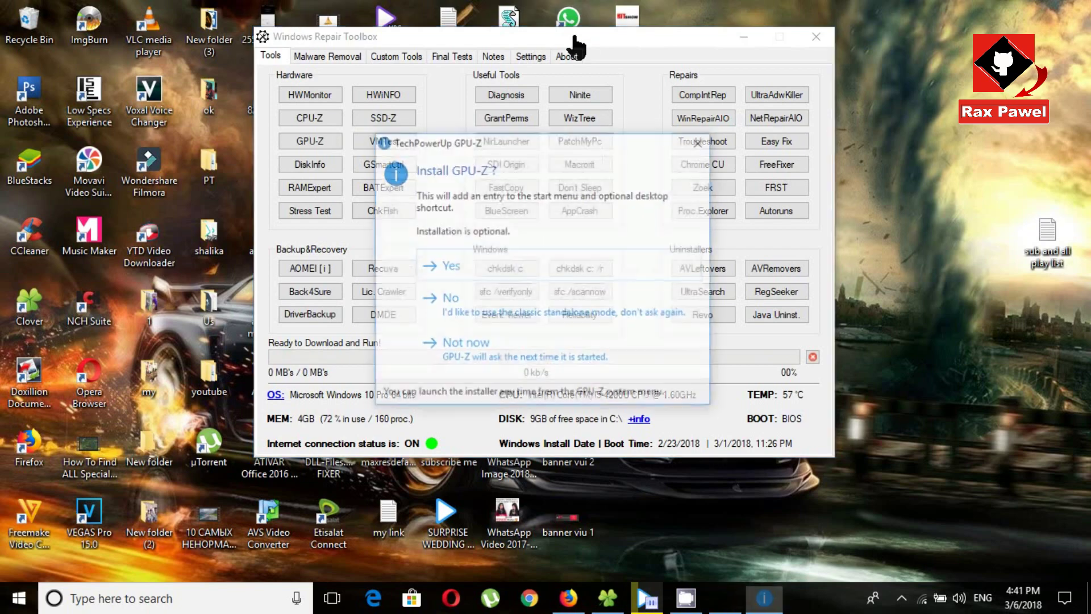
Install GPU-Z into its default folder with a desktop shortcut
{"action": "left_click", "coordinate": [451, 269]}
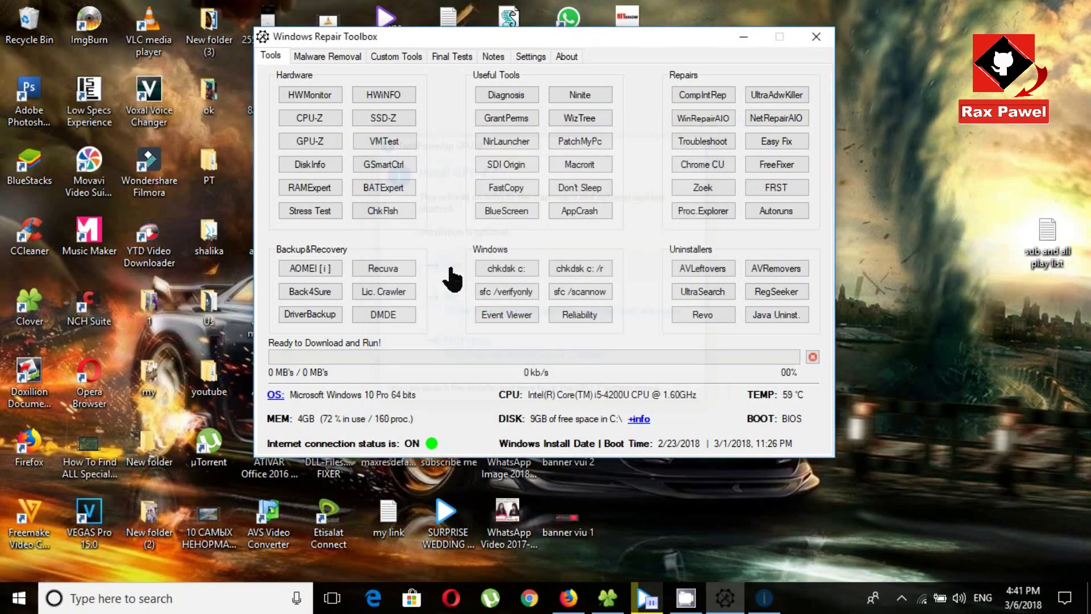
{"action": "left_click", "coordinate": [531, 289]}
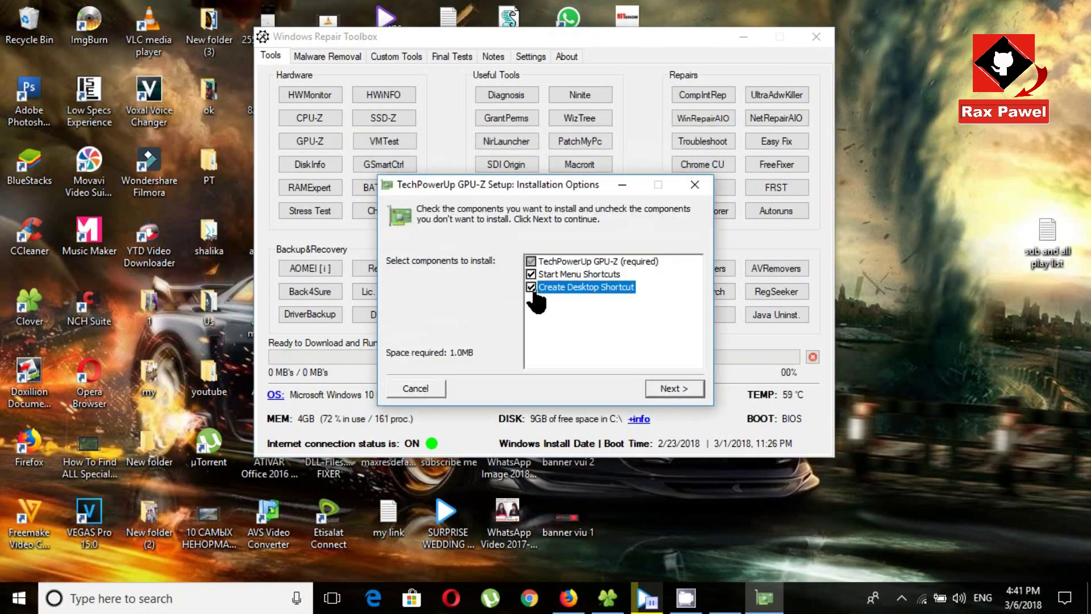
{"action": "left_click", "coordinate": [669, 390]}
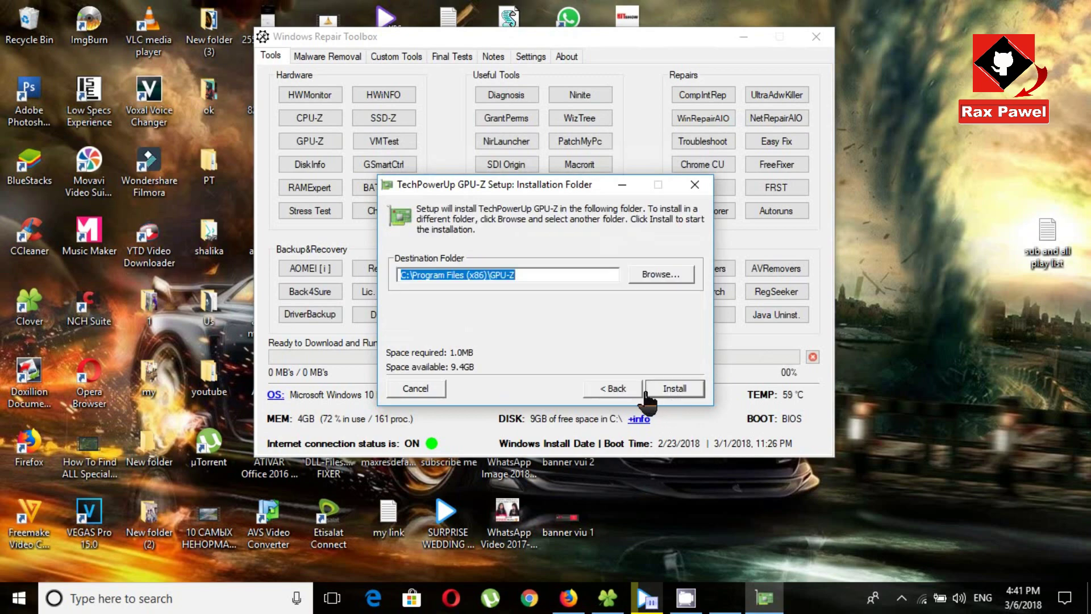
{"action": "left_click", "coordinate": [670, 390]}
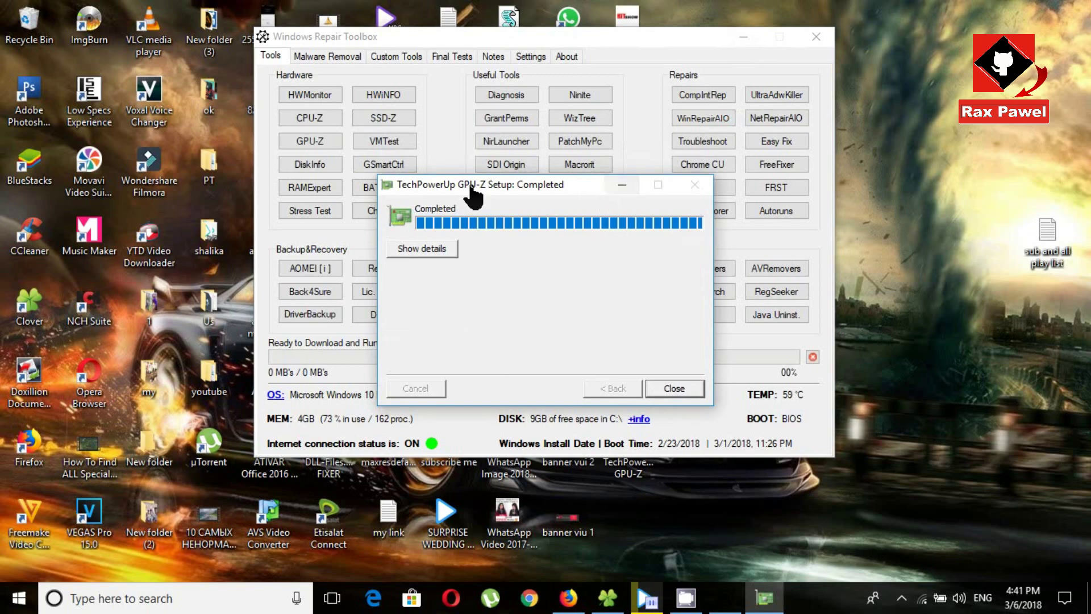
Rearrange the GPU-Z setup and toolbox windows, then close the finished GPU-Z installer
{"action": "left_click_drag", "start_coordinate": [526, 198], "coordinate": [351, 137]}
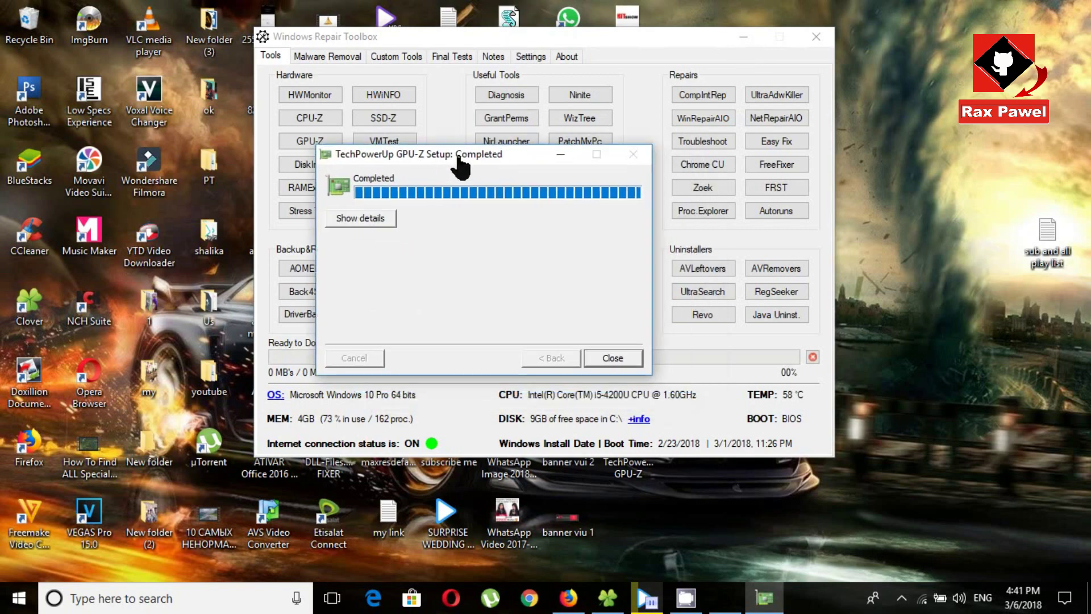
{"action": "left_click", "coordinate": [597, 38]}
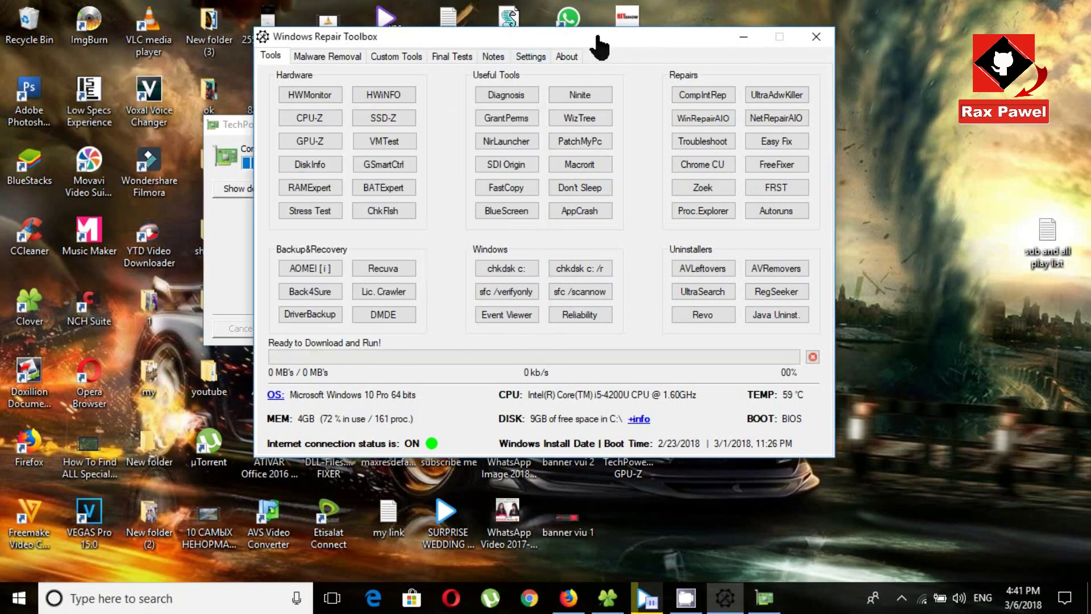
{"action": "mouse_move", "coordinate": [701, 48]}
{"action": "left_mouse_down"}
{"action": "mouse_move", "coordinate": [795, 59]}
{"action": "mouse_move", "coordinate": [491, 13]}
{"action": "left_mouse_up"}
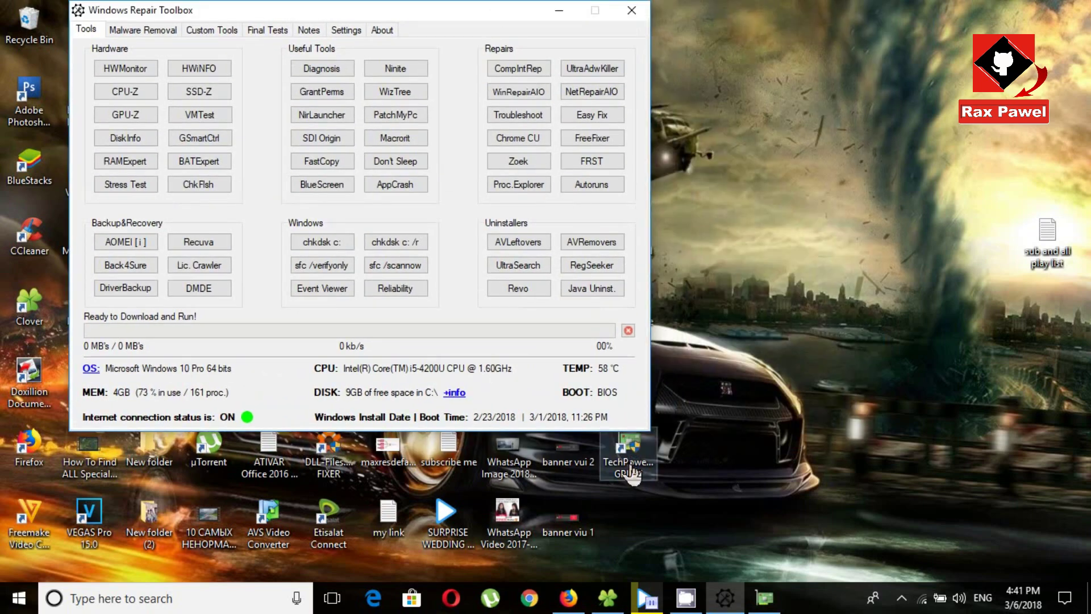
{"action": "left_click_drag", "start_coordinate": [477, 18], "coordinate": [529, 139]}
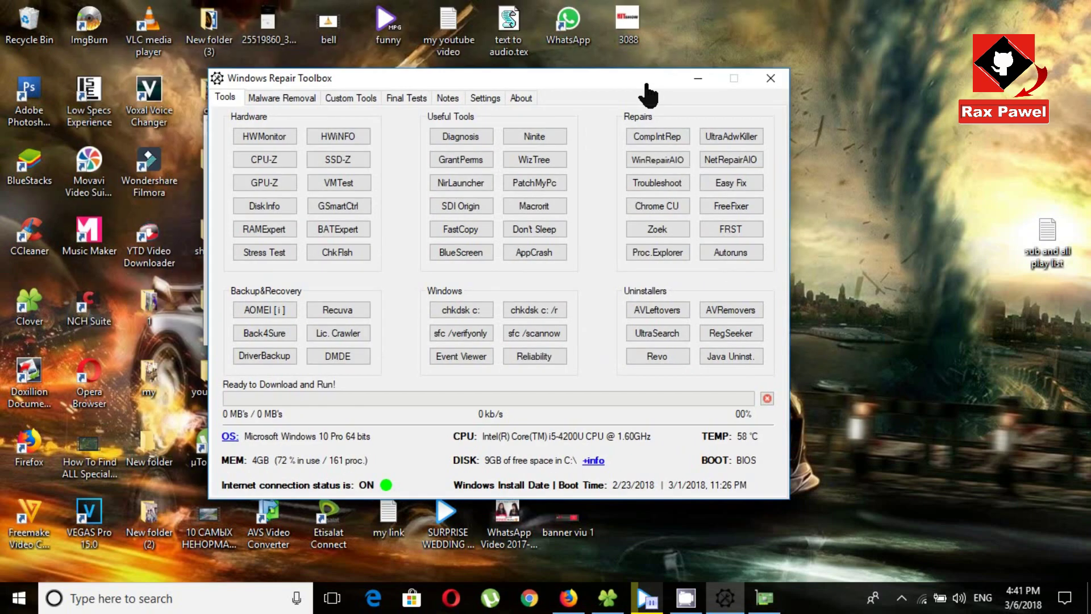
{"action": "left_click", "coordinate": [247, 145]}
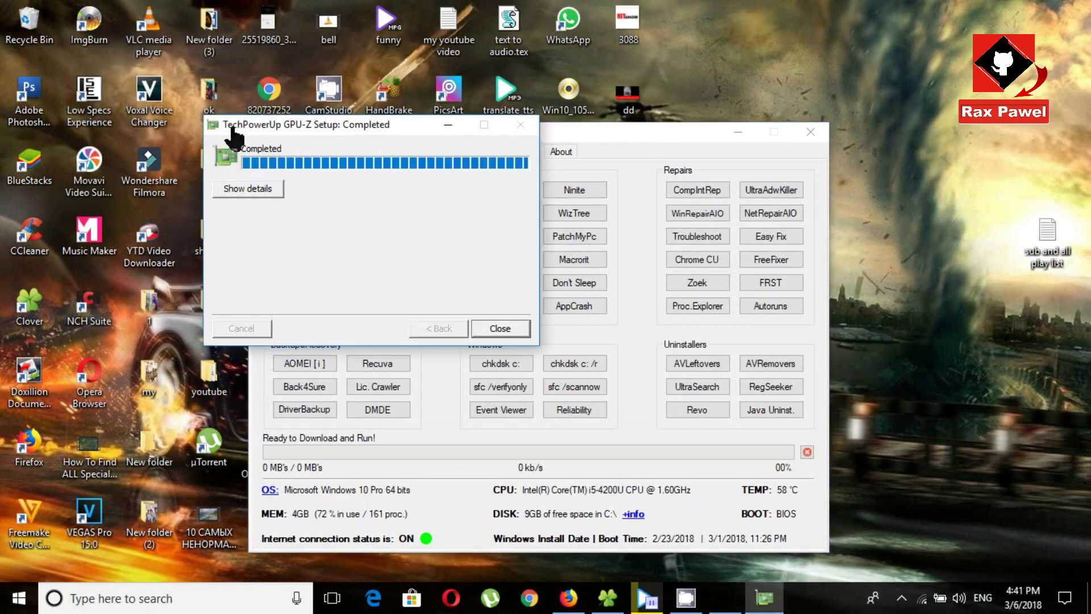
{"action": "left_click", "coordinate": [512, 330]}
{"action": "left_click_drag", "start_coordinate": [674, 145], "coordinate": [685, 43]}
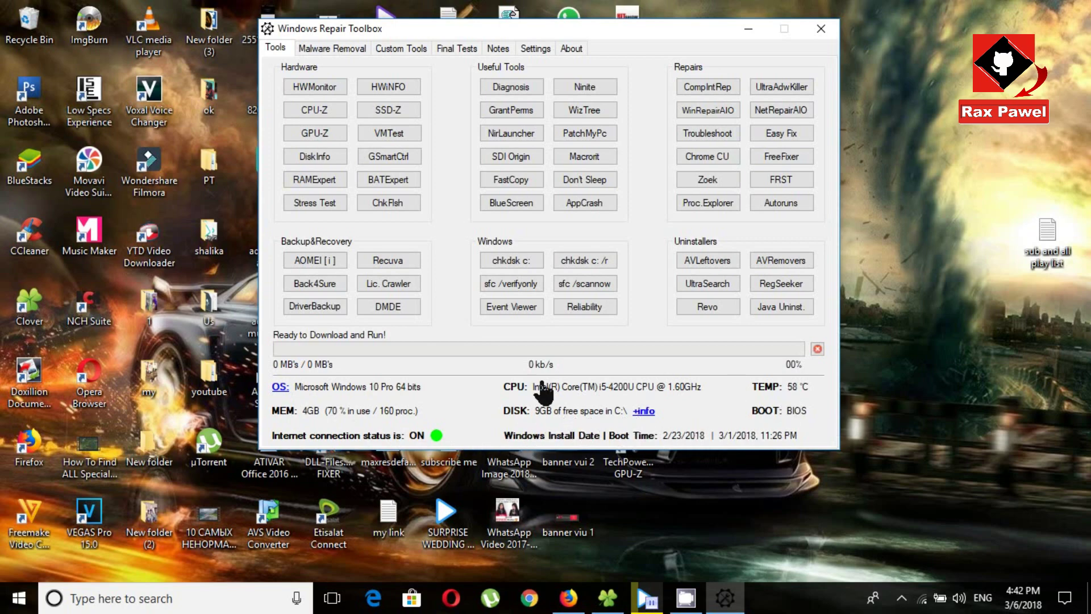
Show the Malware Removal tab with its scanners and resource monitor
{"action": "left_click", "coordinate": [334, 49]}
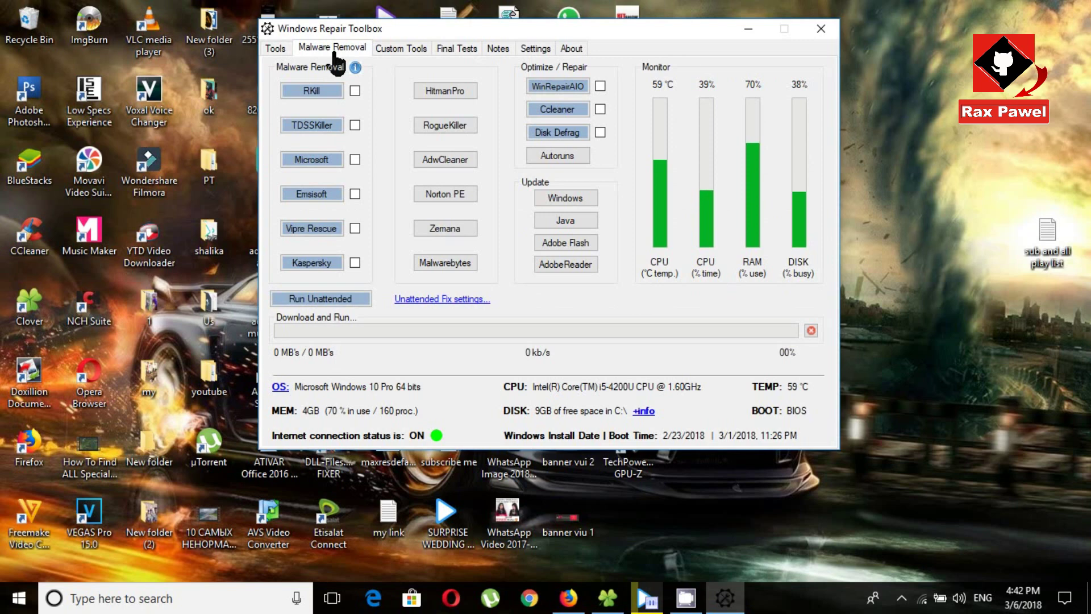